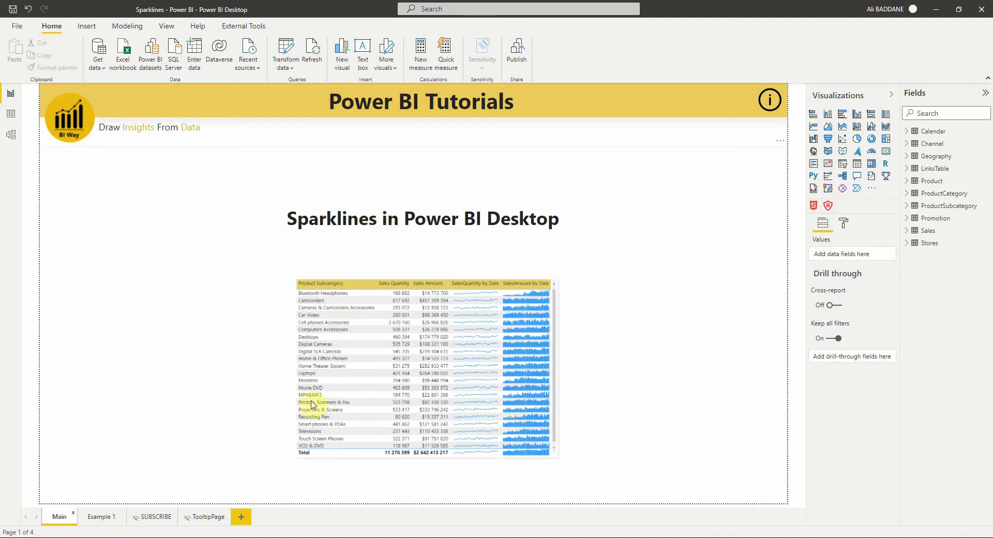
Switch to the Example 1 report page, then bring up the file options and settings
{"action": "left_click", "coordinate": [104, 518]}
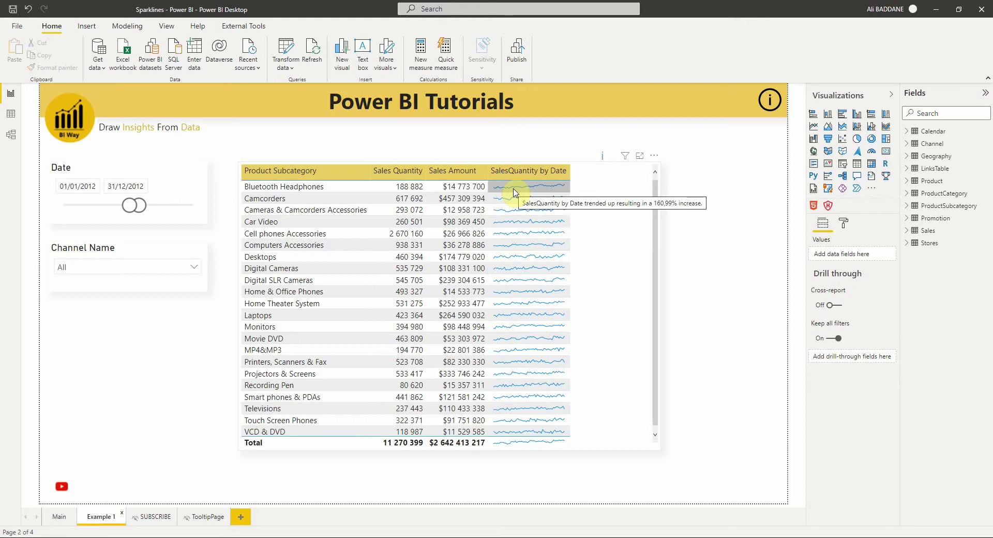
{"action": "left_click", "coordinate": [17, 26]}
{"action": "left_click", "coordinate": [188, 71]}
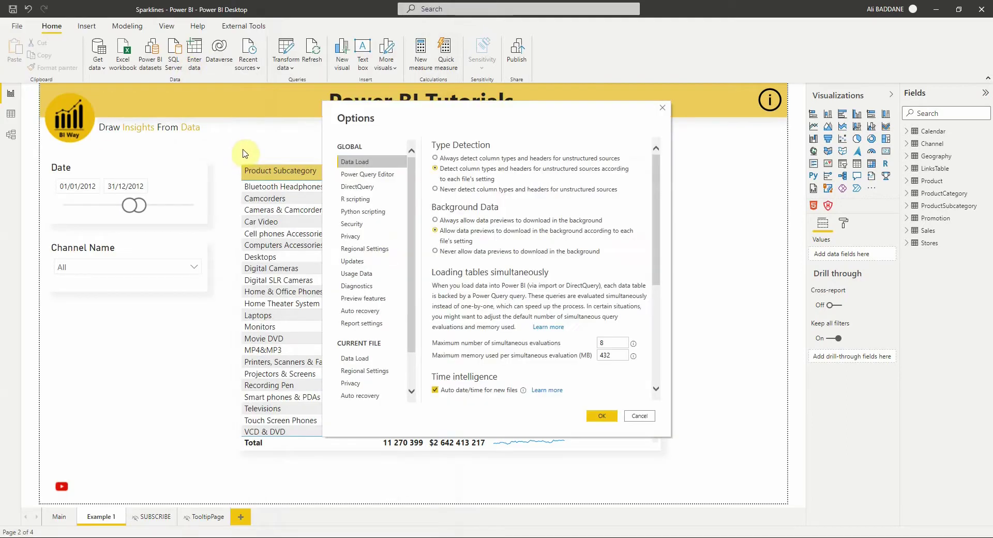
{"action": "left_click", "coordinate": [370, 299]}
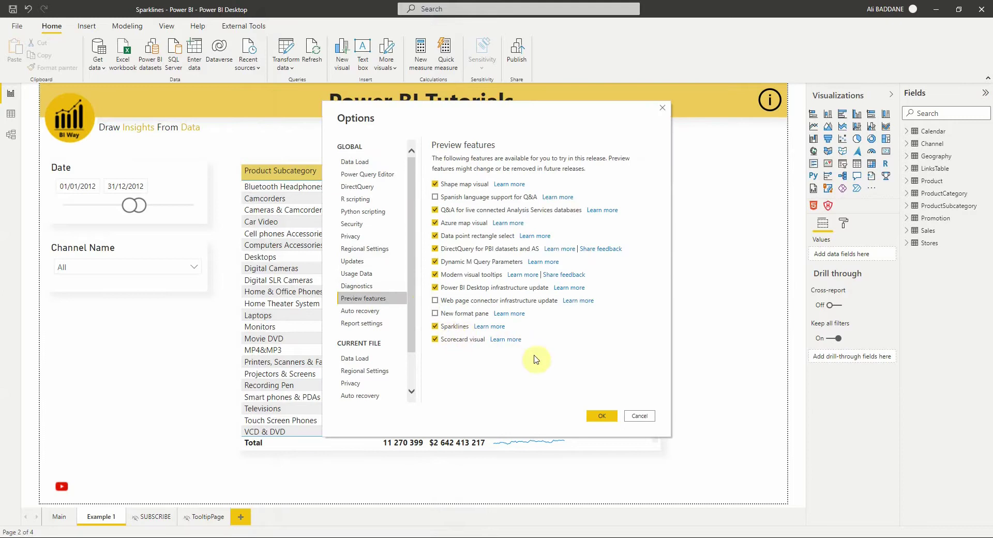
{"action": "left_click", "coordinate": [641, 417]}
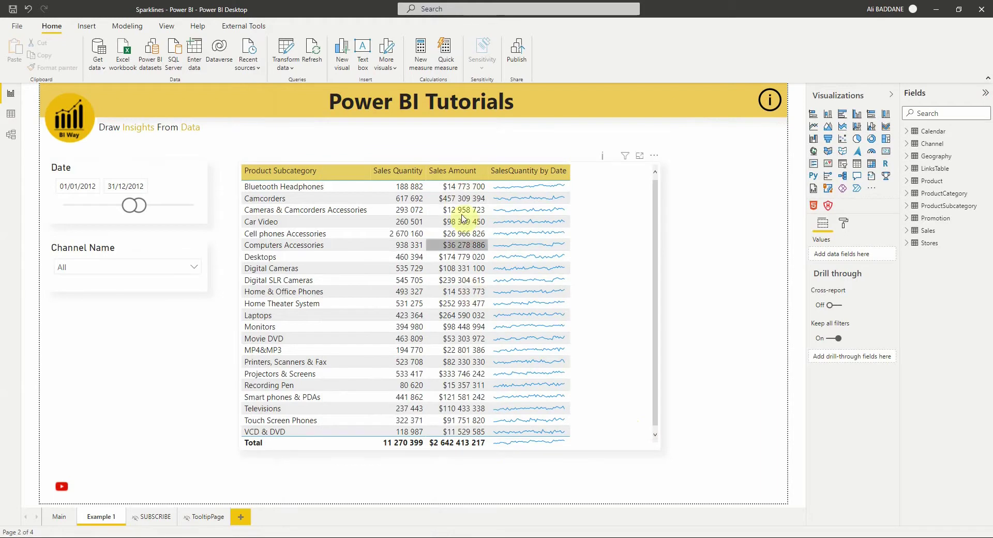
{"action": "mouse_move", "coordinate": [458, 291]}
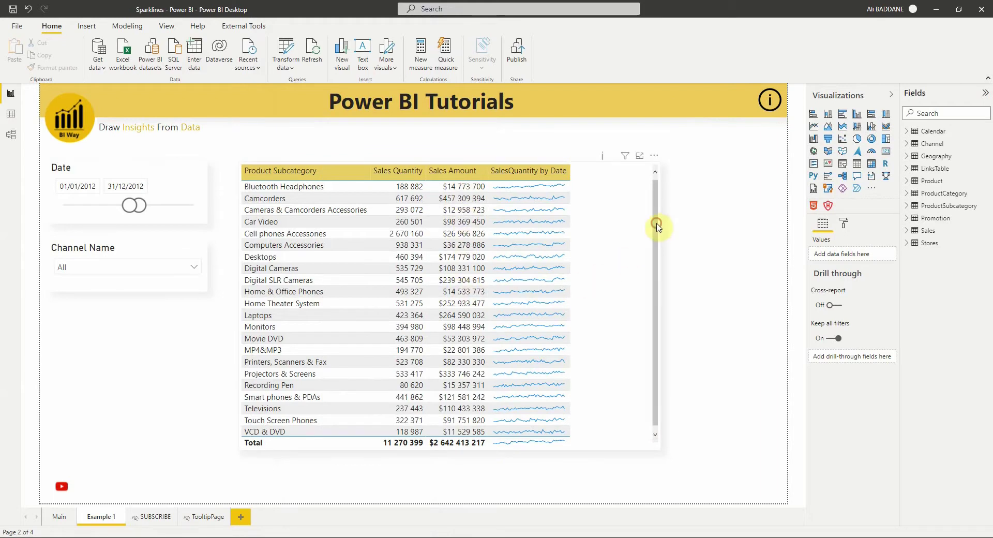
Add a SalesAmount sparkline column to the table, summed, with Calendar Date on the X-axis
{"action": "left_click", "coordinate": [659, 226]}
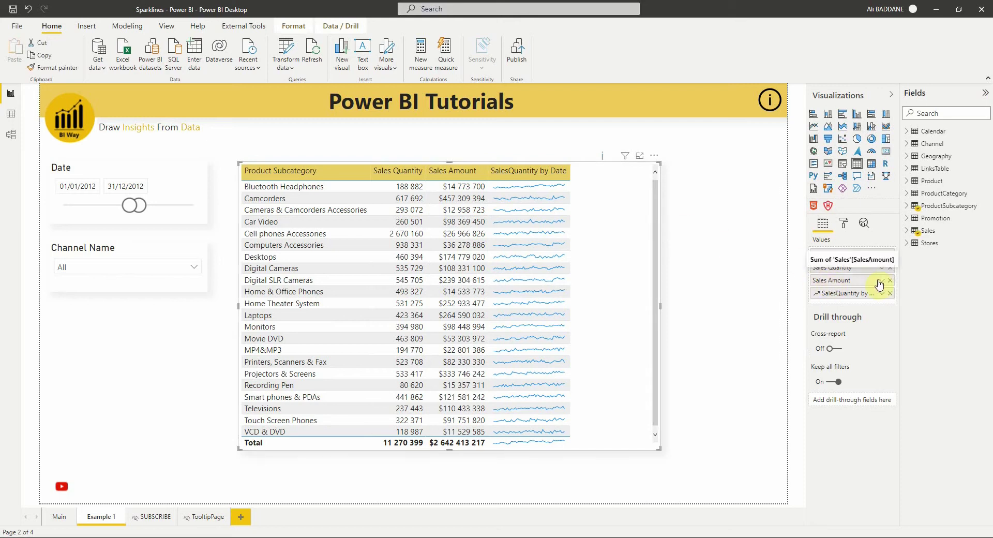
{"action": "left_click", "coordinate": [882, 280]}
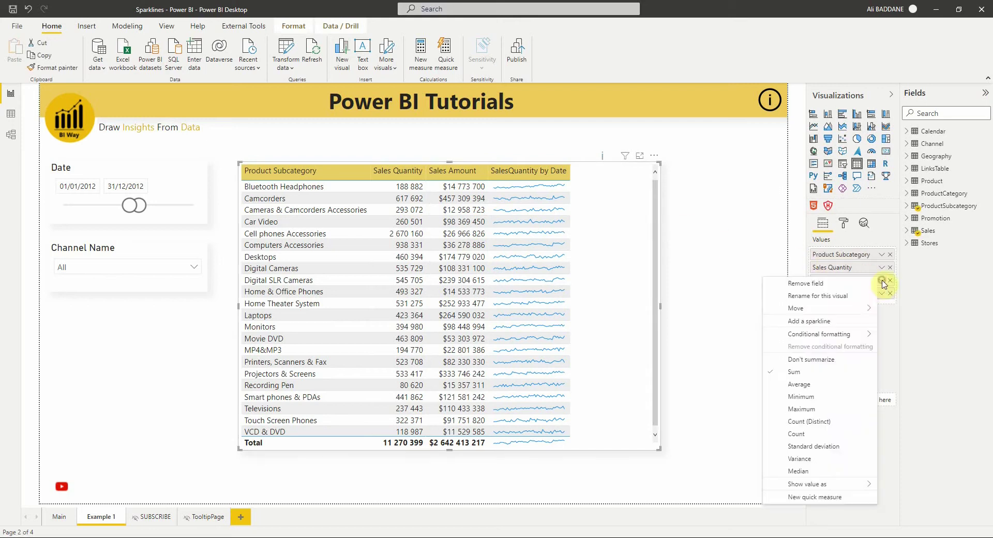
{"action": "left_click", "coordinate": [829, 325]}
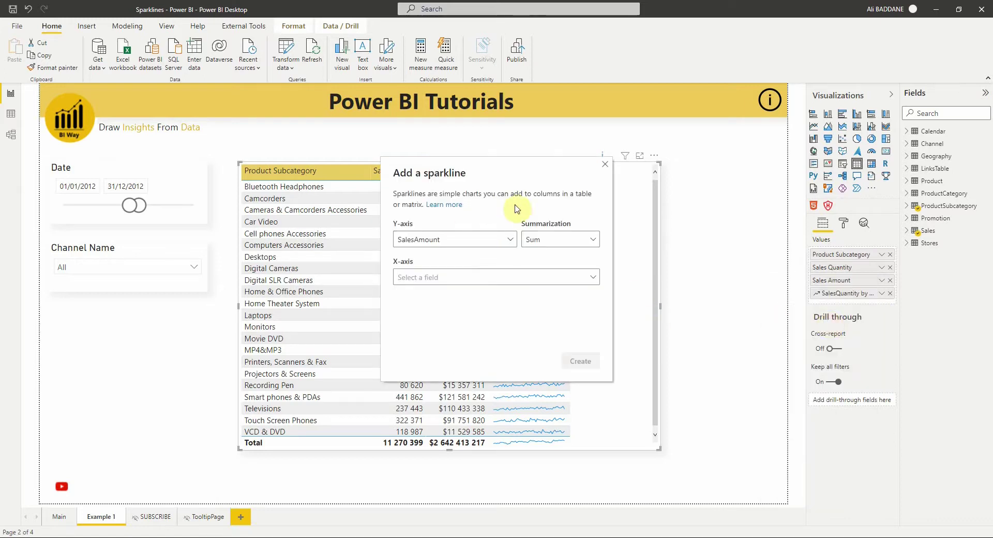
{"action": "left_click", "coordinate": [460, 240]}
{"action": "scroll", "coordinate": [445, 282], "scroll_direction": "down", "scroll_amount": 3}
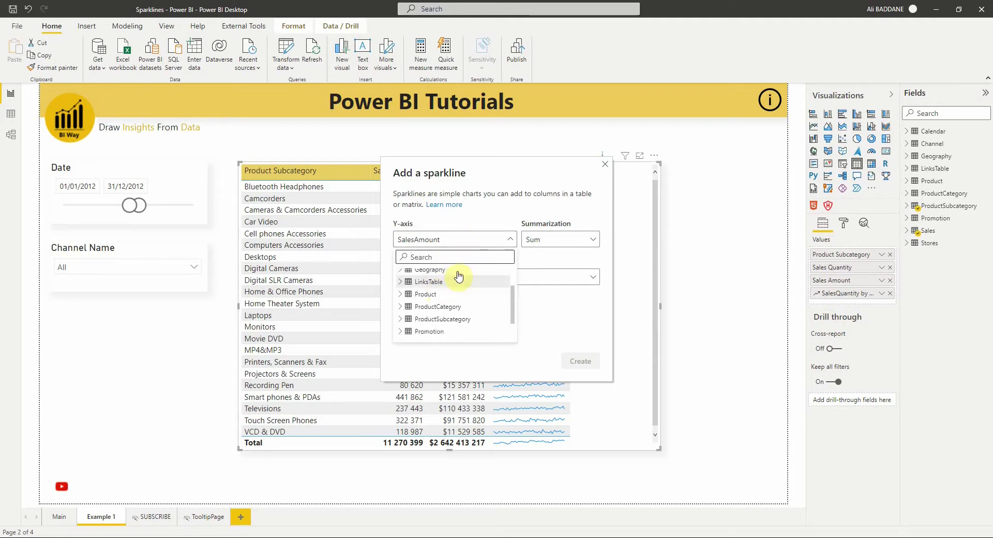
{"action": "left_click", "coordinate": [548, 250]}
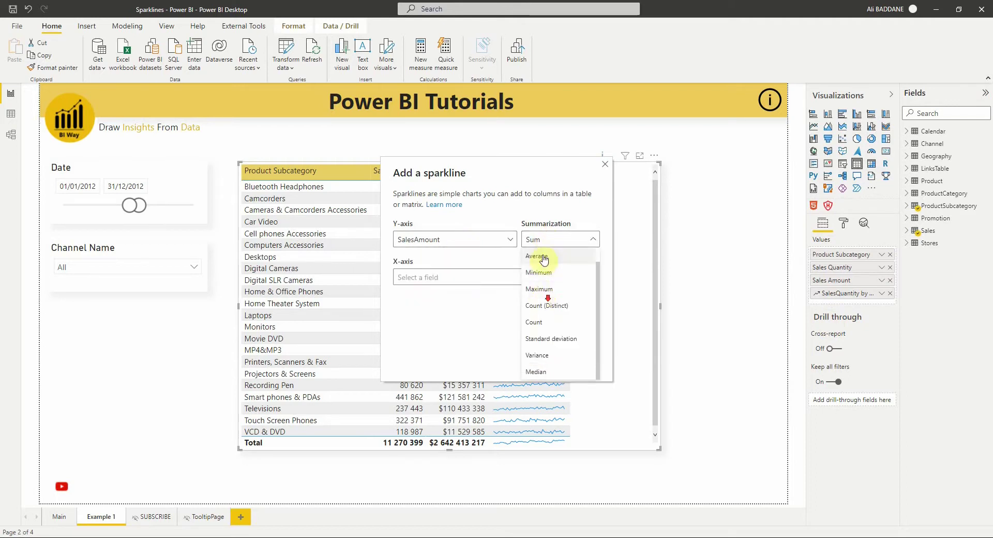
{"action": "left_click", "coordinate": [488, 259]}
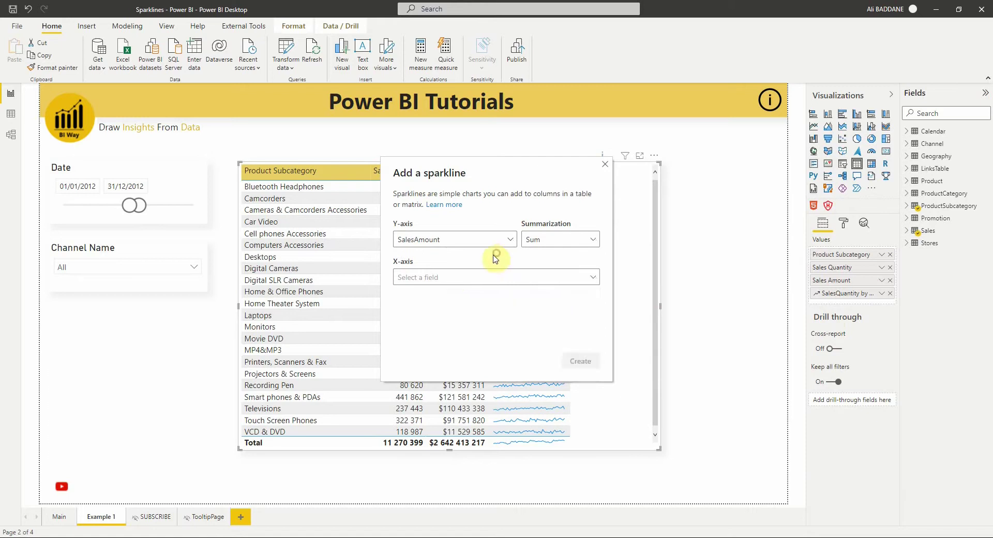
{"action": "left_click", "coordinate": [451, 279]}
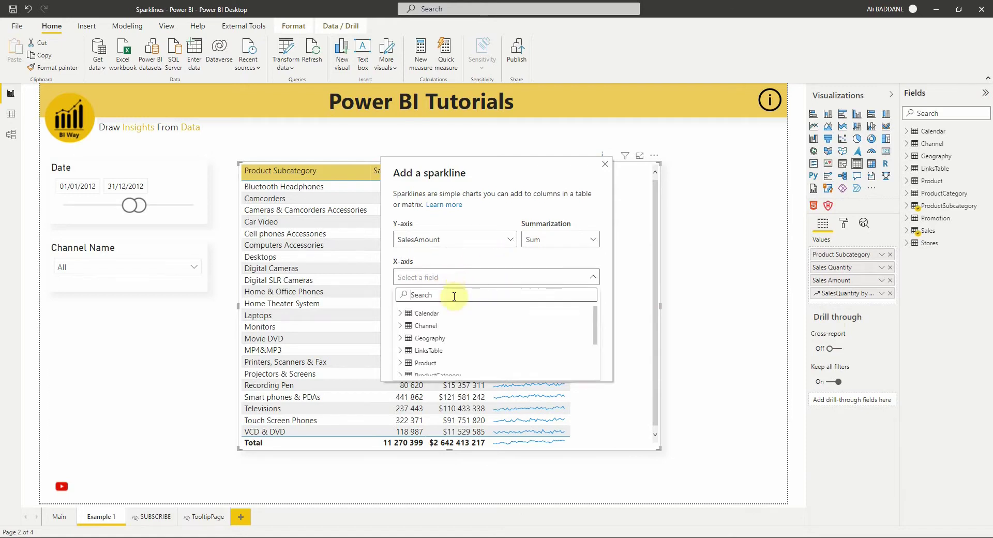
{"action": "left_click", "coordinate": [405, 314]}
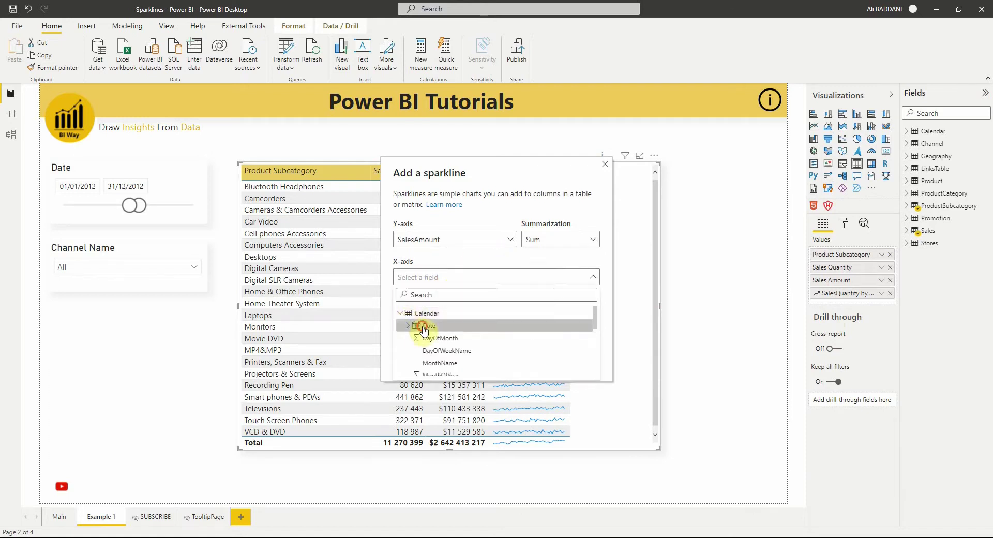
{"action": "left_click", "coordinate": [415, 326]}
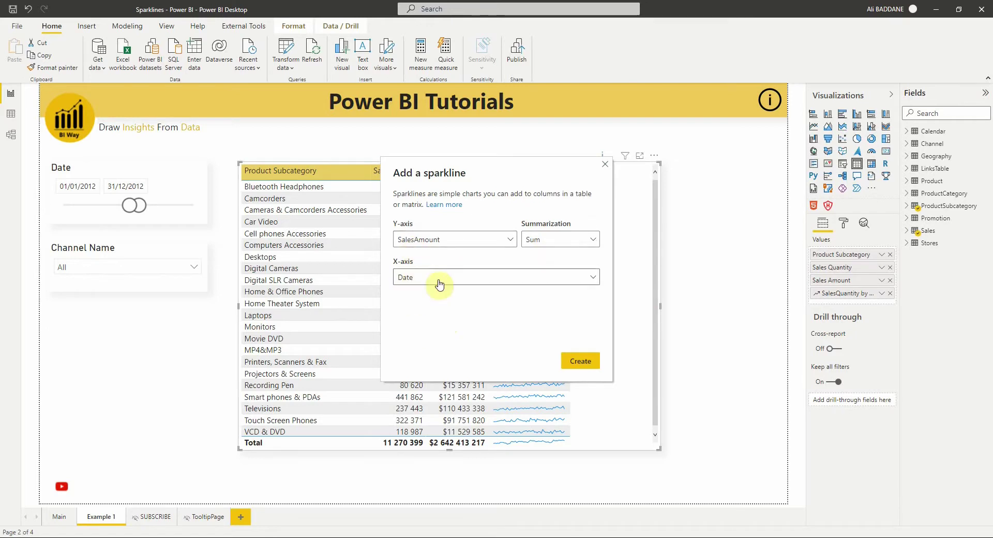
{"action": "left_click", "coordinate": [587, 362]}
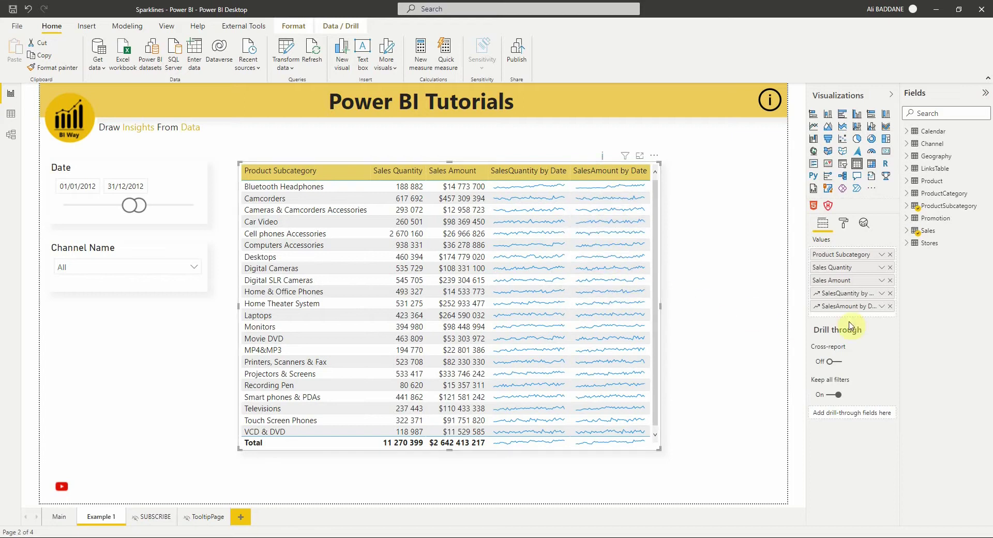
Open the SalesAmount by Date sparkline settings and cancel without changes
{"action": "left_click", "coordinate": [881, 307]}
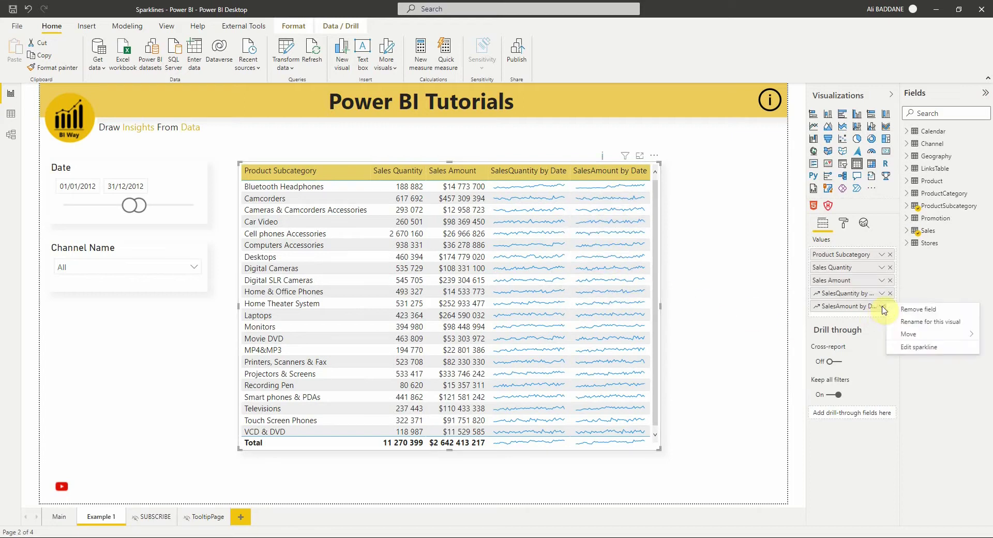
{"action": "left_click", "coordinate": [916, 354]}
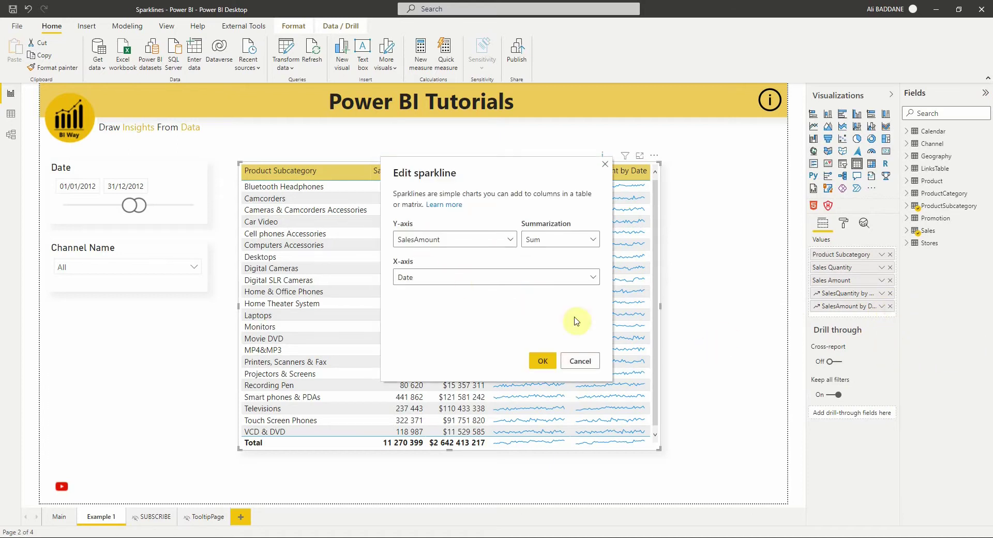
{"action": "left_click", "coordinate": [593, 357]}
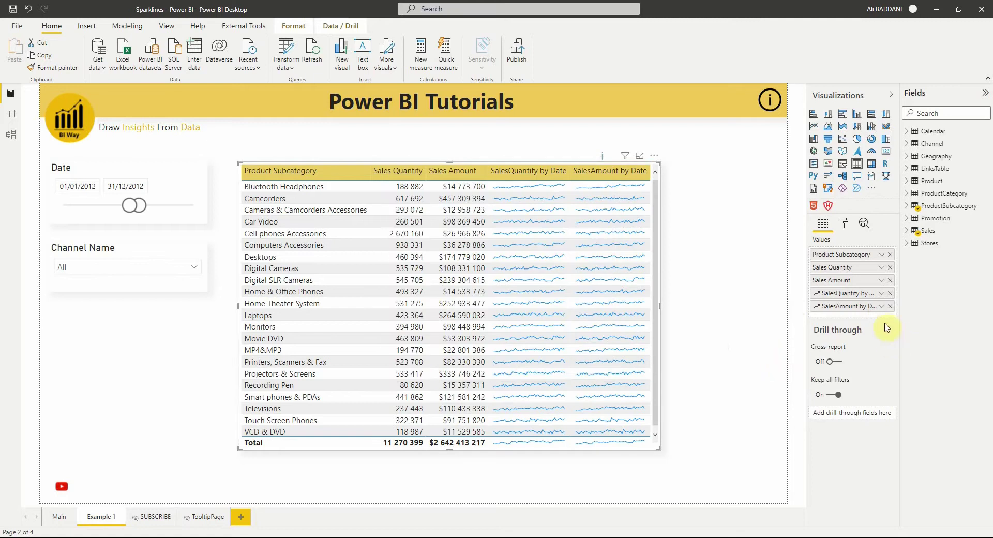
Start renaming the SalesAmount by Date field, then keep its original name
{"action": "left_click", "coordinate": [882, 307]}
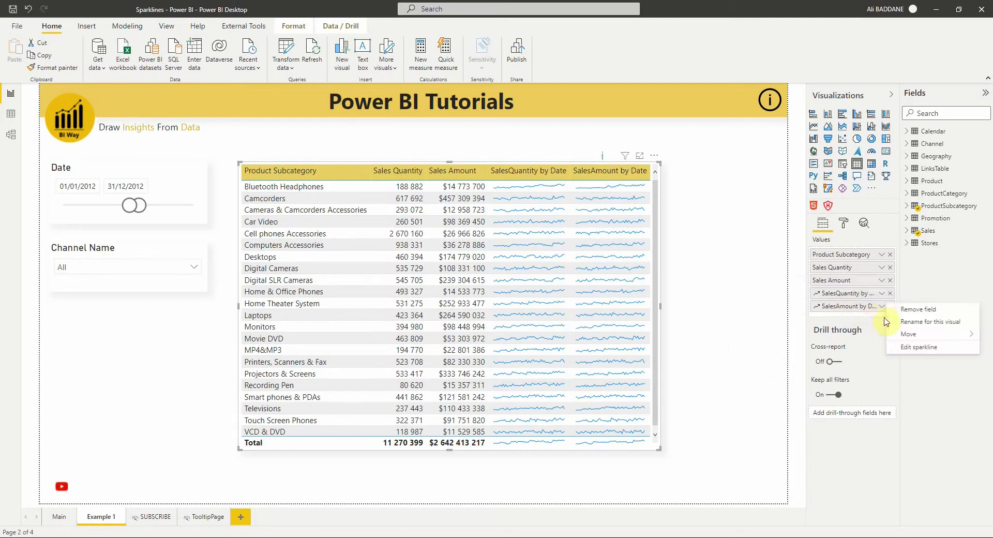
{"action": "left_click", "coordinate": [891, 322]}
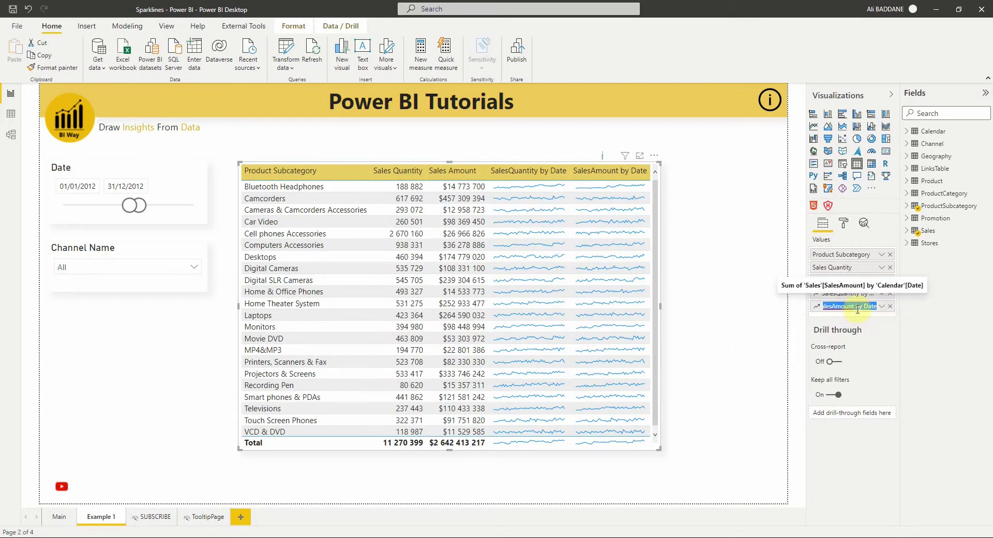
{"action": "left_click", "coordinate": [857, 307]}
{"action": "left_click", "coordinate": [872, 320]}
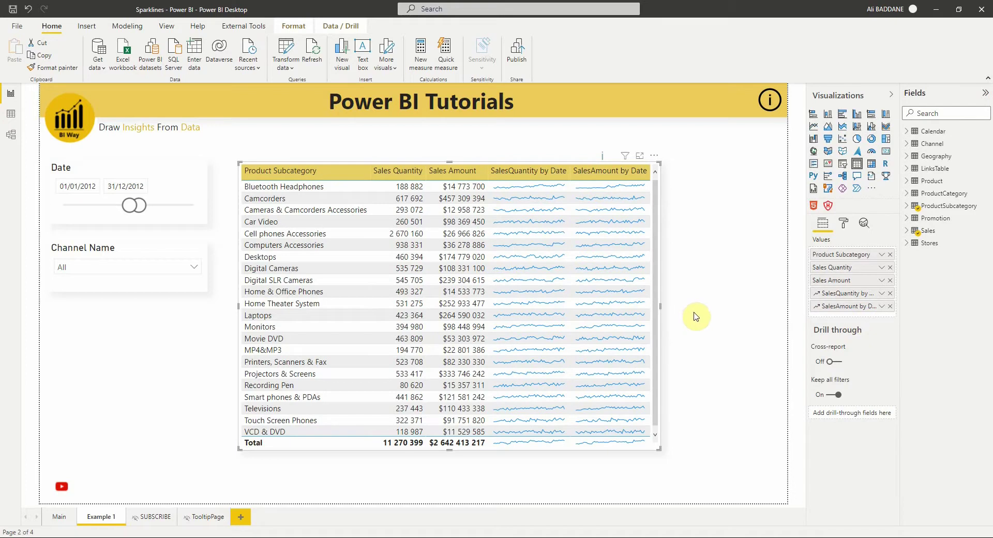
Open the table's Sparklines formatting and select the SalesAmount by Date series
{"action": "left_click", "coordinate": [844, 224]}
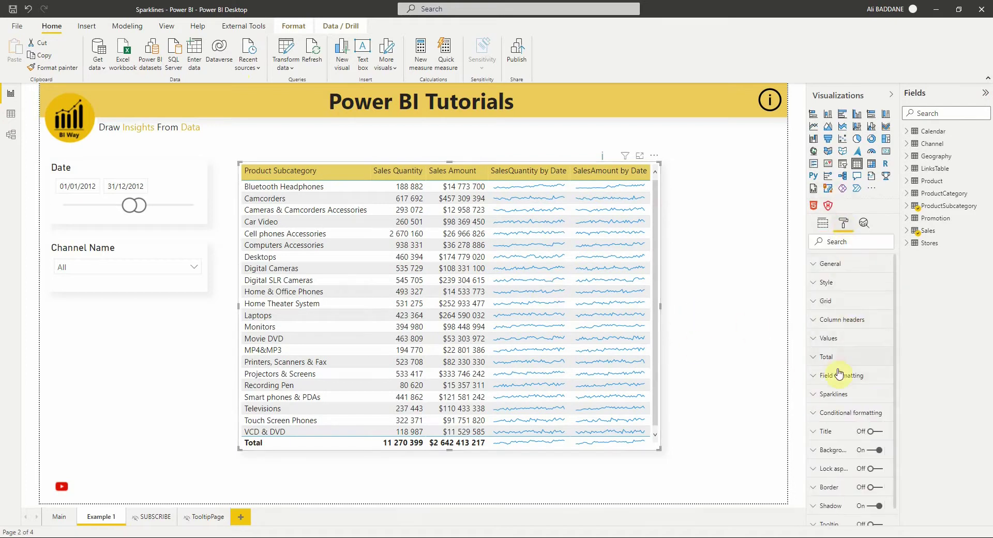
{"action": "left_click", "coordinate": [819, 395]}
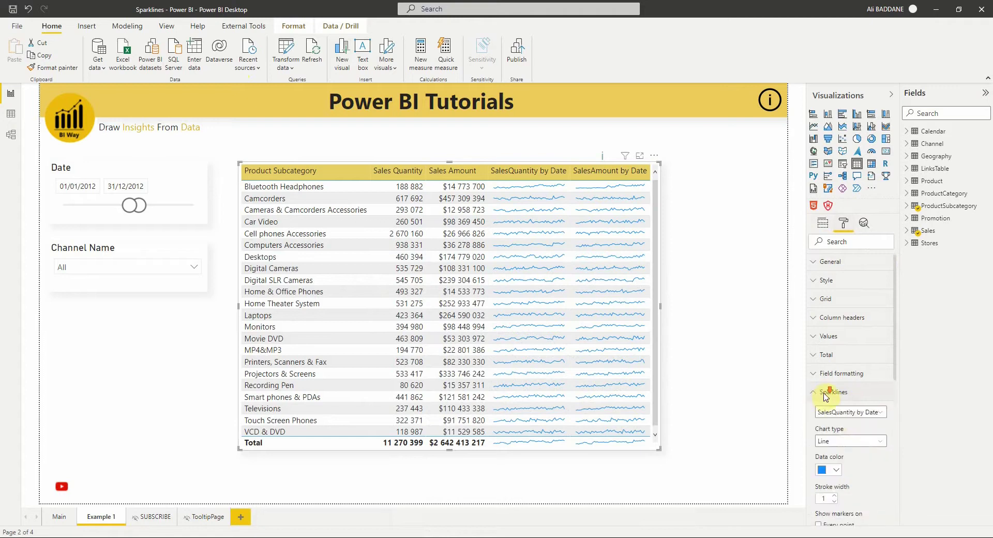
{"action": "left_click", "coordinate": [852, 333]}
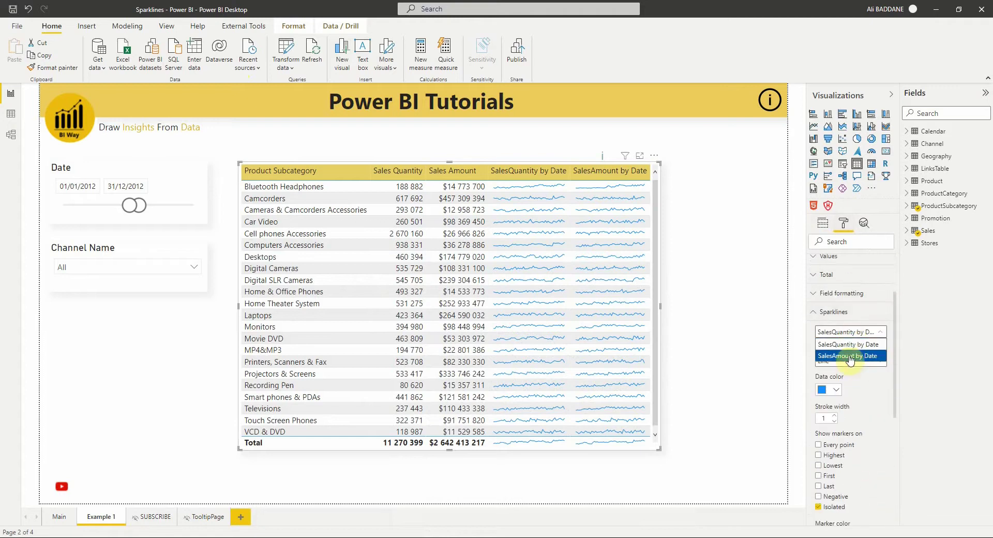
{"action": "left_click", "coordinate": [858, 357]}
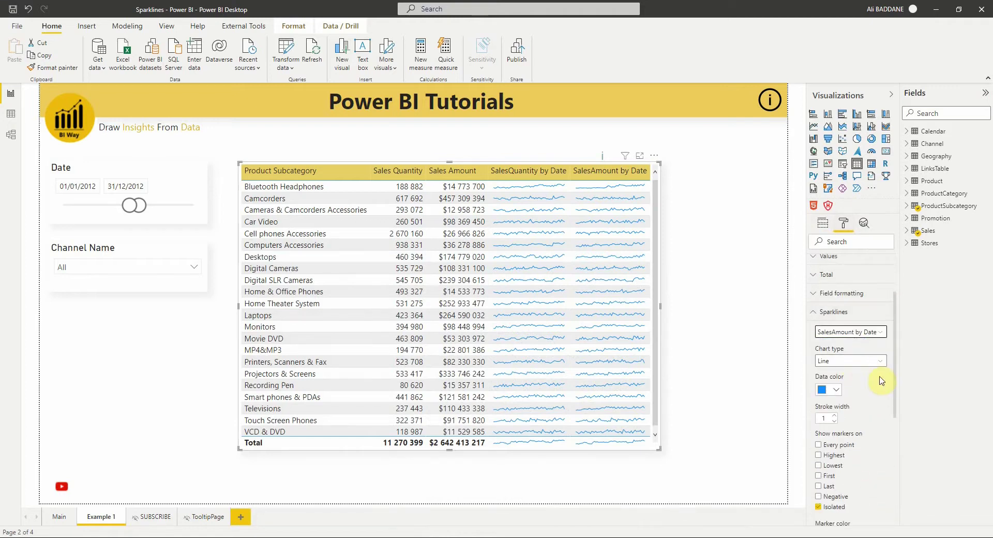
Try the Column chart type for the SalesAmount sparklines, then return them to Line
{"action": "left_click", "coordinate": [854, 361]}
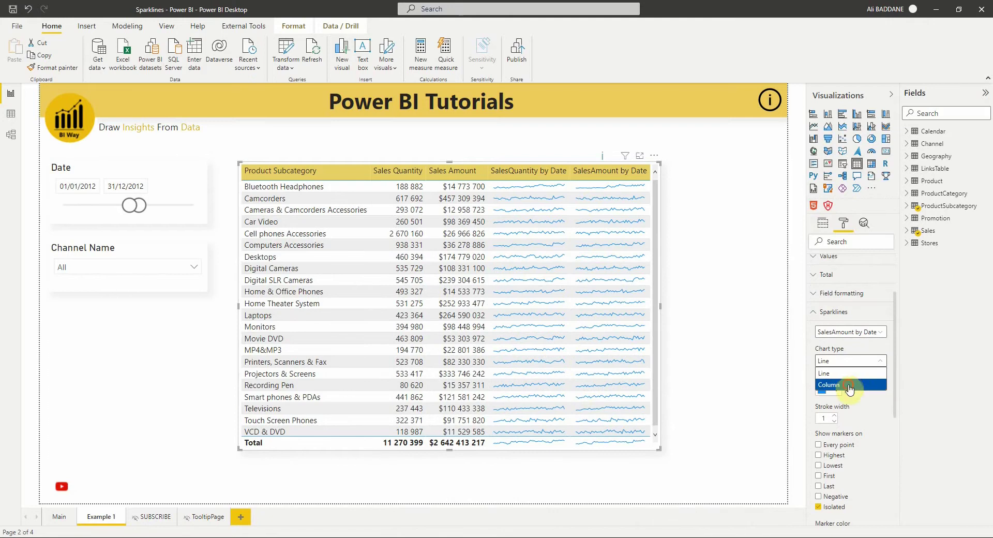
{"action": "left_click", "coordinate": [846, 385]}
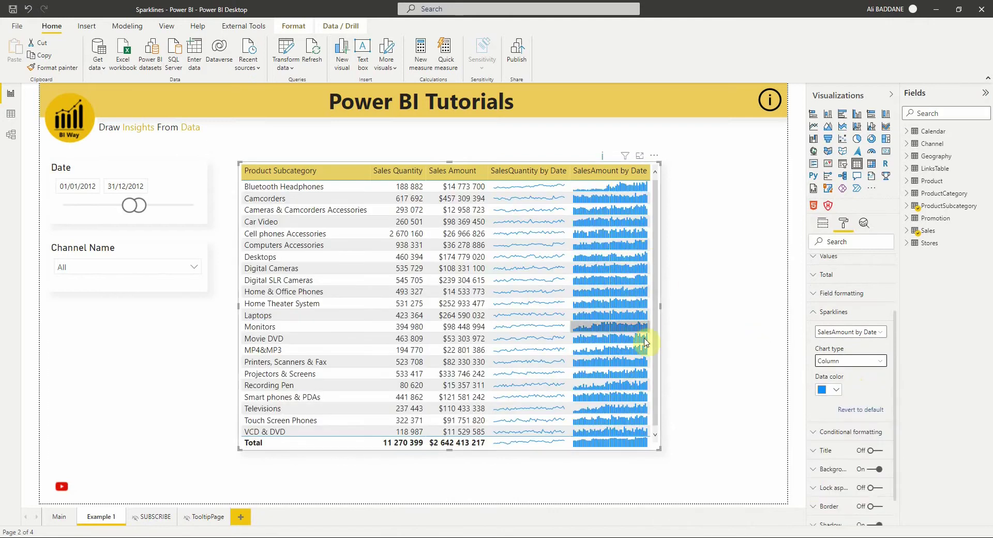
{"action": "left_click", "coordinate": [839, 361]}
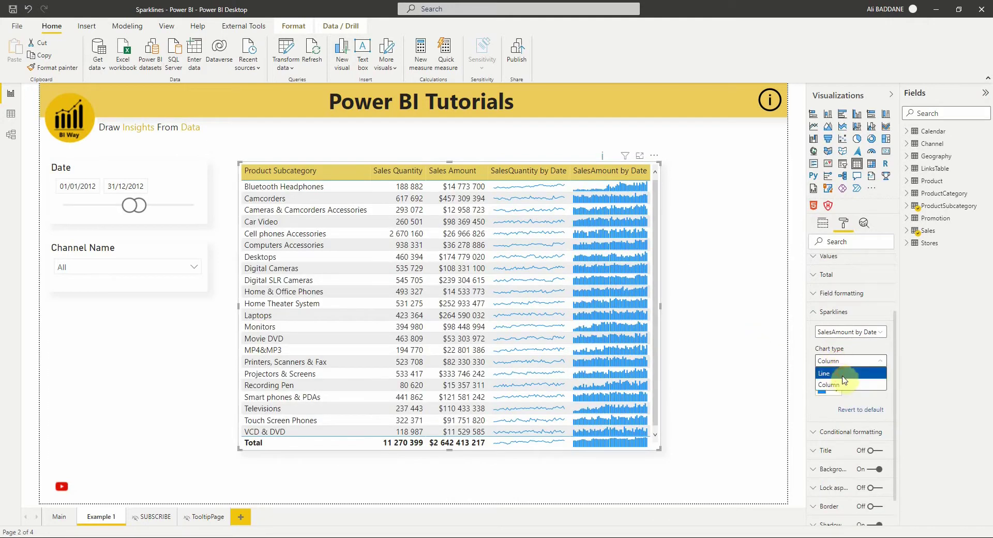
{"action": "left_click", "coordinate": [844, 364]}
Color the SalesAmount by Date sparklines gold and mark each highest point
{"action": "left_click", "coordinate": [834, 307]}
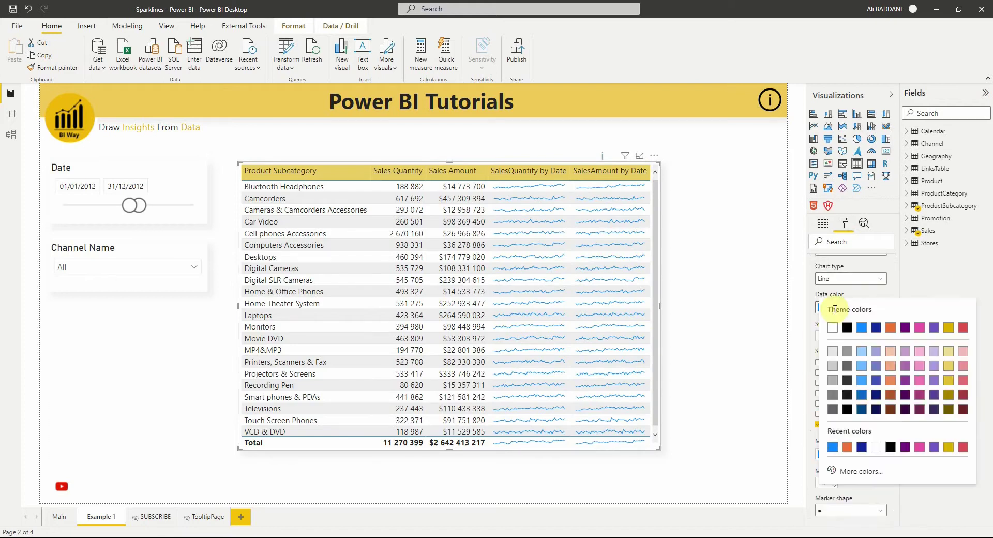
{"action": "left_click", "coordinate": [948, 380]}
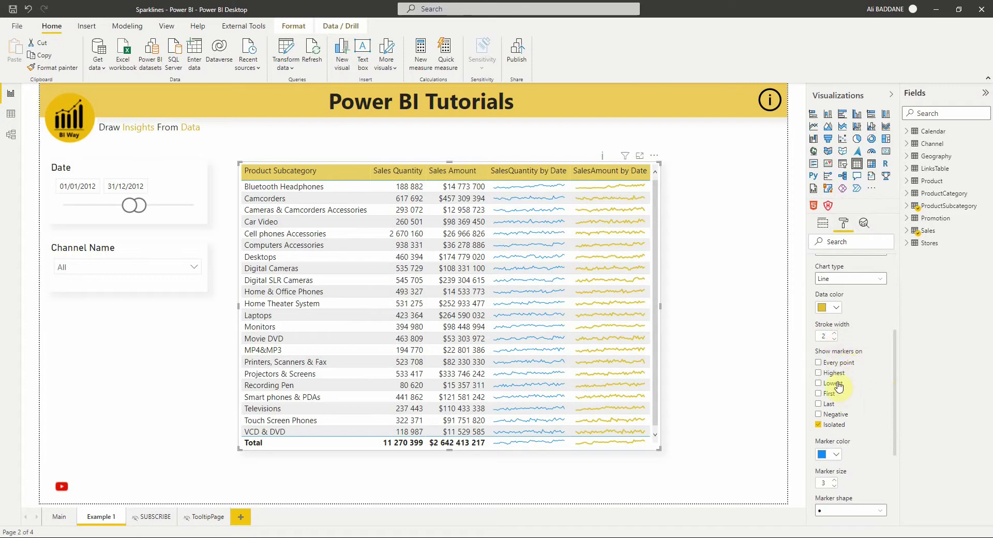
{"action": "left_click", "coordinate": [818, 373]}
{"action": "scroll", "coordinate": [840, 425], "scroll_direction": "down", "scroll_amount": 1}
Make the sparkline markers dark gold with a square shape
{"action": "left_click", "coordinate": [829, 417]}
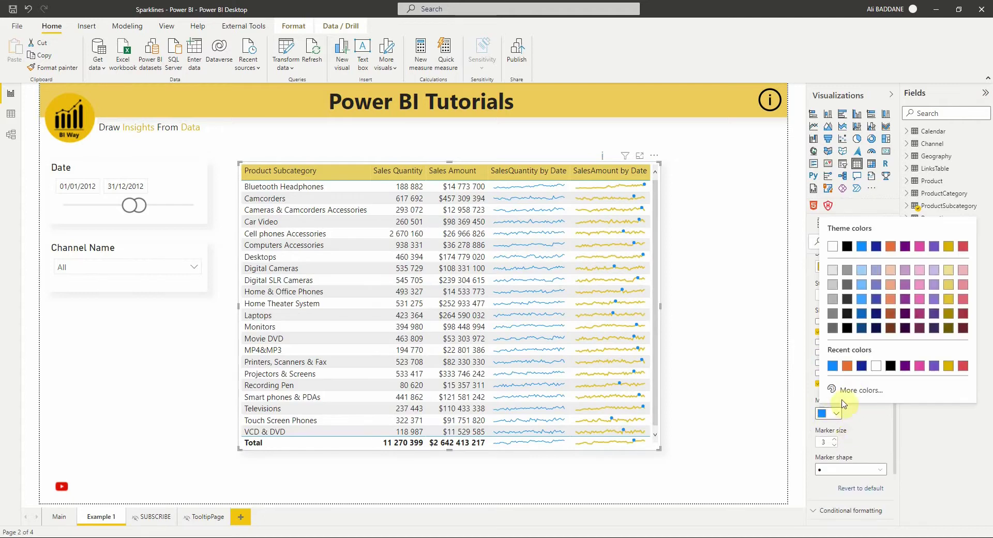
{"action": "left_click", "coordinate": [949, 314]}
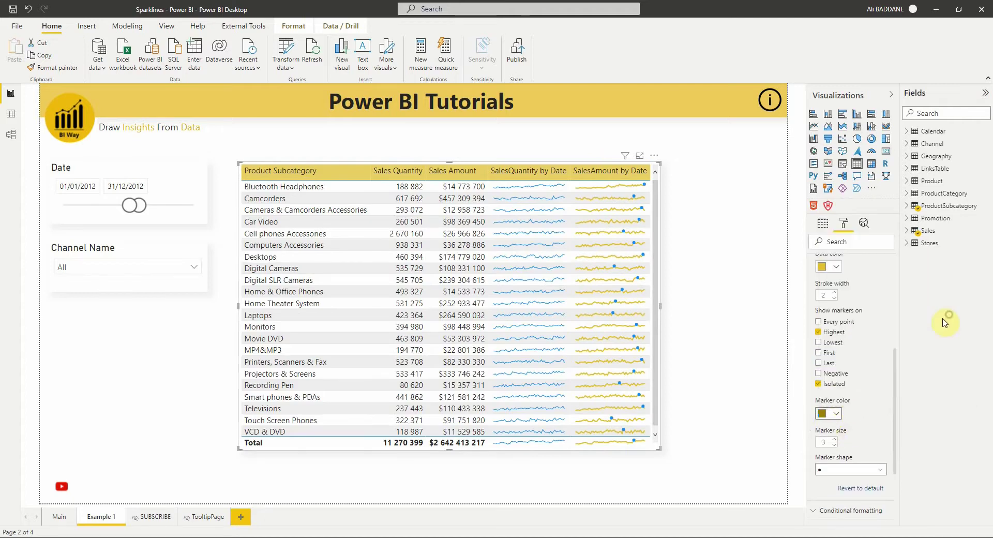
{"action": "scroll", "coordinate": [859, 392], "scroll_direction": "down", "scroll_amount": 1}
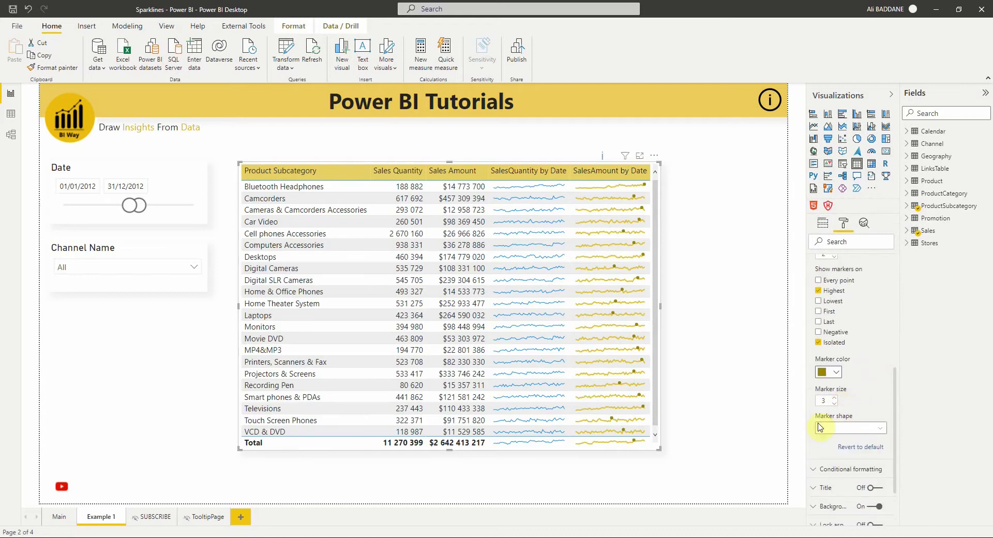
{"action": "left_click", "coordinate": [849, 429]}
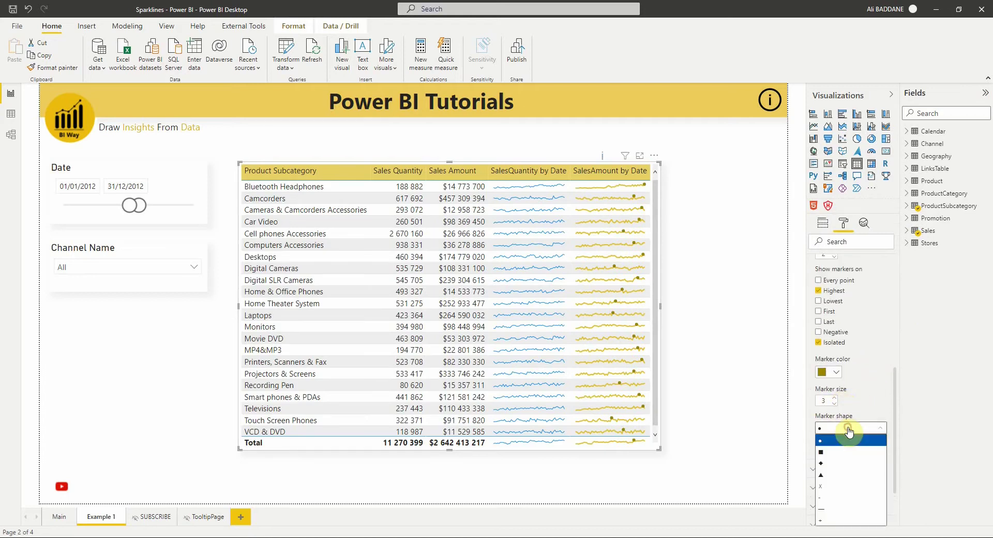
{"action": "left_click", "coordinate": [836, 464]}
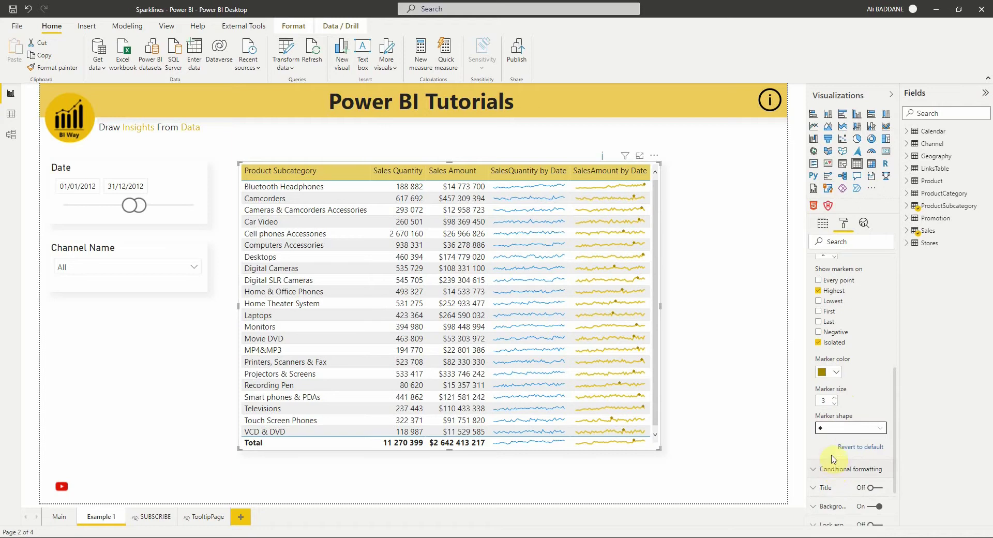
{"action": "left_click", "coordinate": [825, 430]}
{"action": "left_click", "coordinate": [826, 452]}
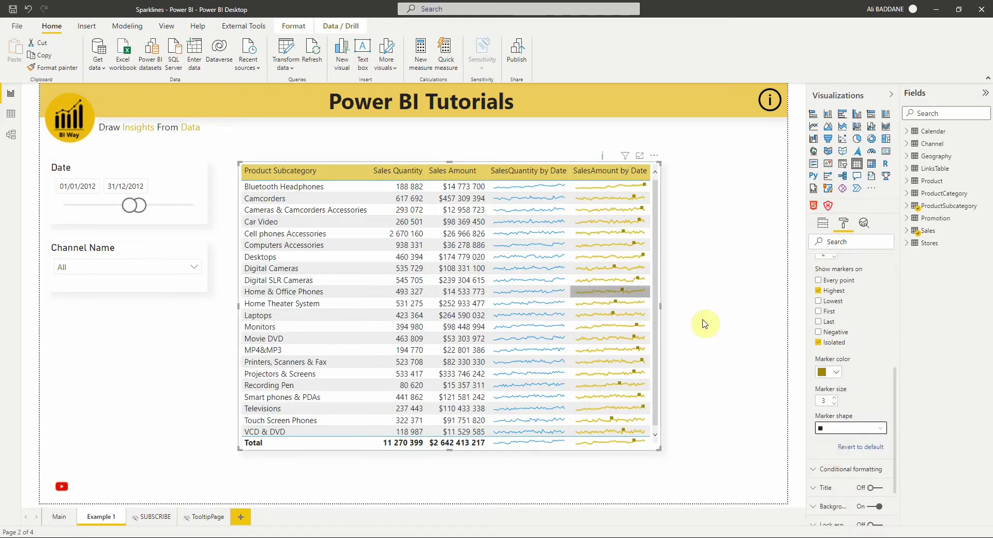
{"action": "scroll", "coordinate": [854, 395], "scroll_direction": "up", "scroll_amount": 2}
Change the SalesAmount by Date sparklines to the Column chart type
{"action": "scroll", "coordinate": [848, 401], "scroll_direction": "up", "scroll_amount": 3}
{"action": "scroll", "coordinate": [838, 407], "scroll_direction": "up", "scroll_amount": 3}
{"action": "scroll", "coordinate": [826, 412], "scroll_direction": "up", "scroll_amount": 2}
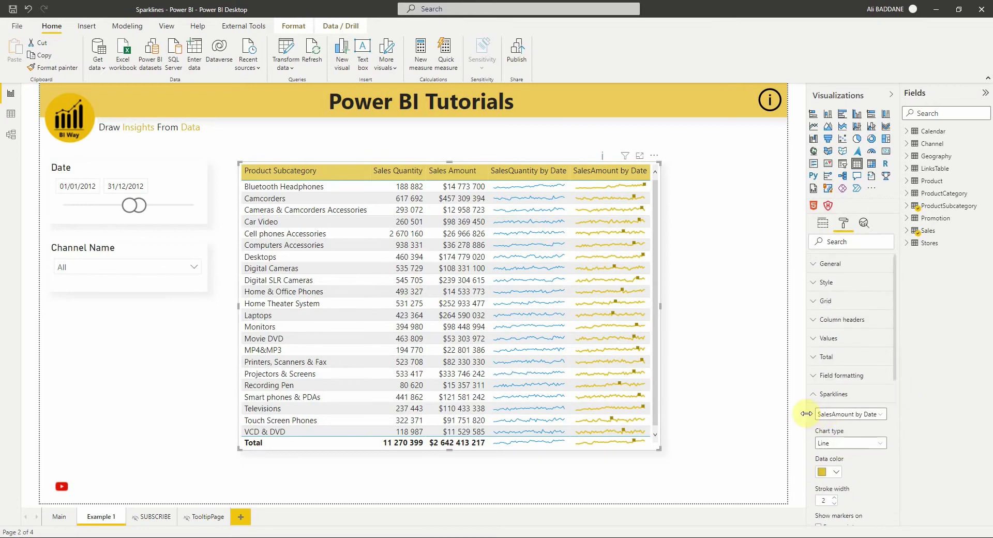
{"action": "scroll", "coordinate": [834, 441], "scroll_direction": "down", "scroll_amount": 1}
{"action": "left_click", "coordinate": [845, 407]}
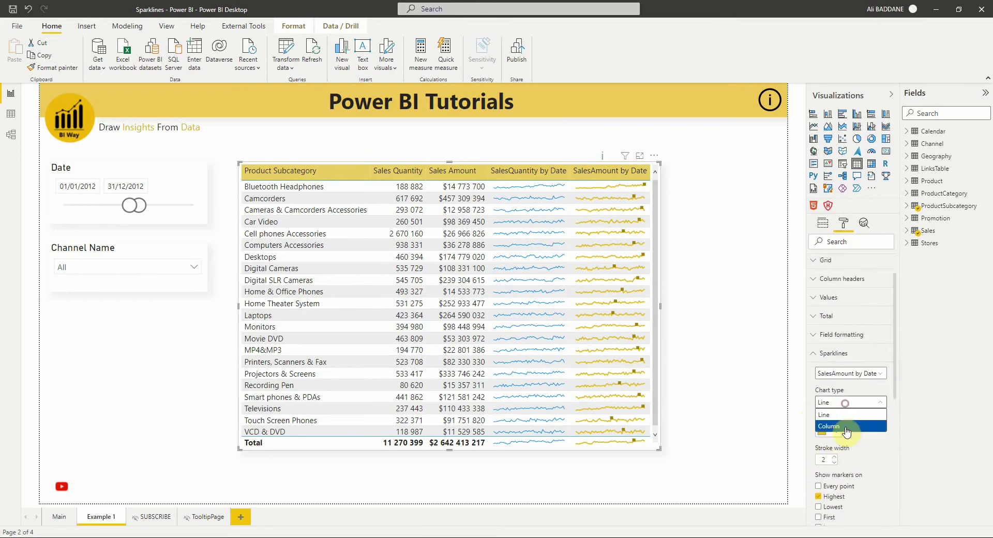
{"action": "left_click", "coordinate": [839, 426]}
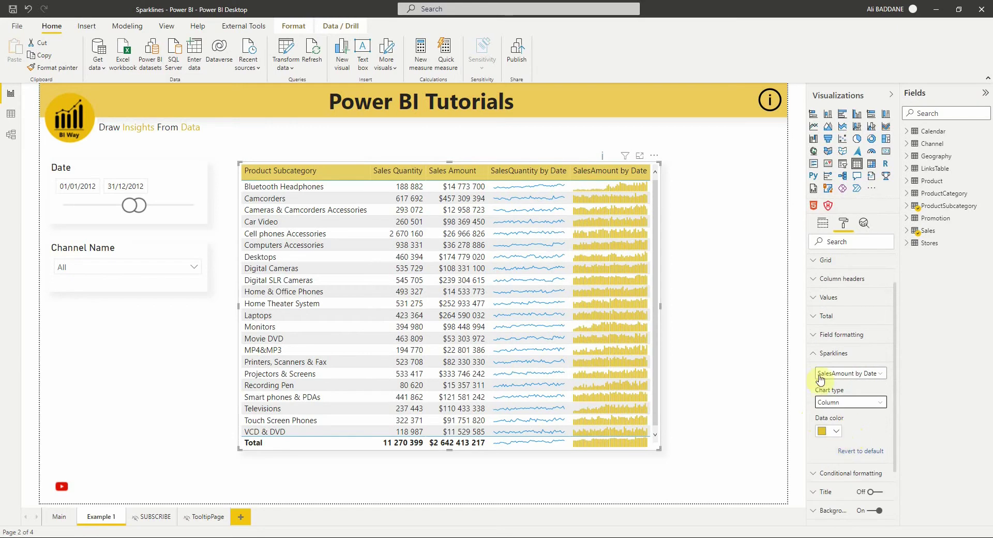
Collapse the Sparklines settings, deselect the table, and go to the SUBSCRIBE page
{"action": "left_click", "coordinate": [812, 353]}
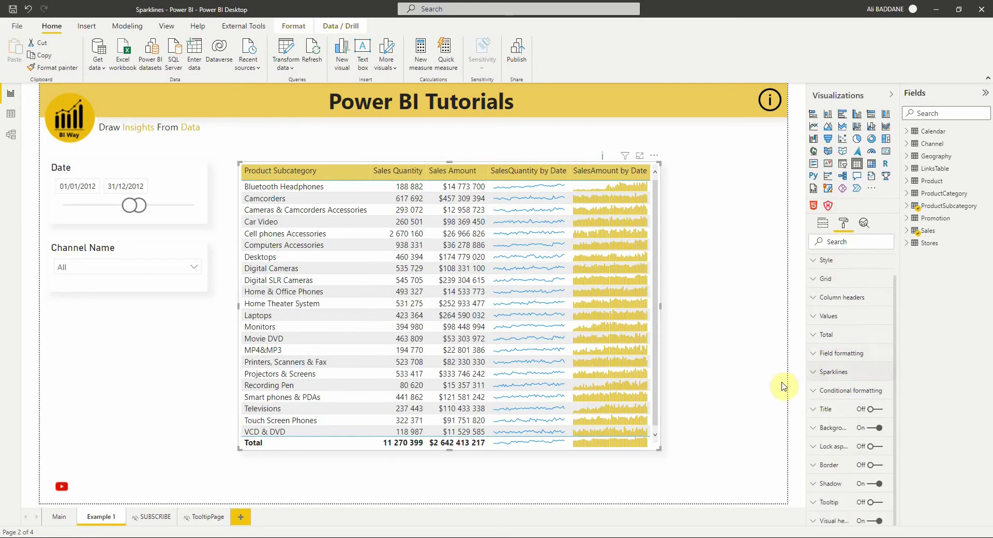
{"action": "left_click", "coordinate": [731, 329]}
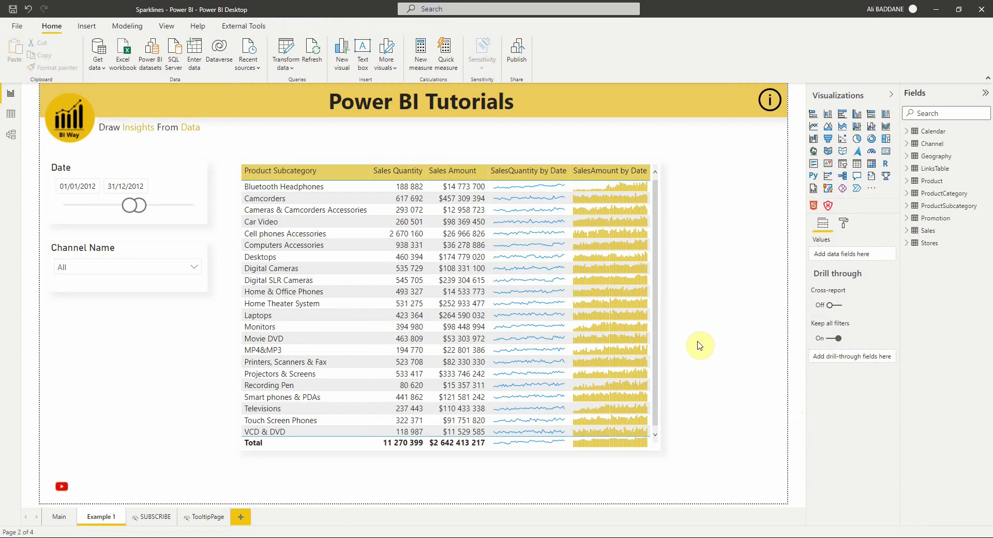
{"action": "left_click", "coordinate": [153, 516]}
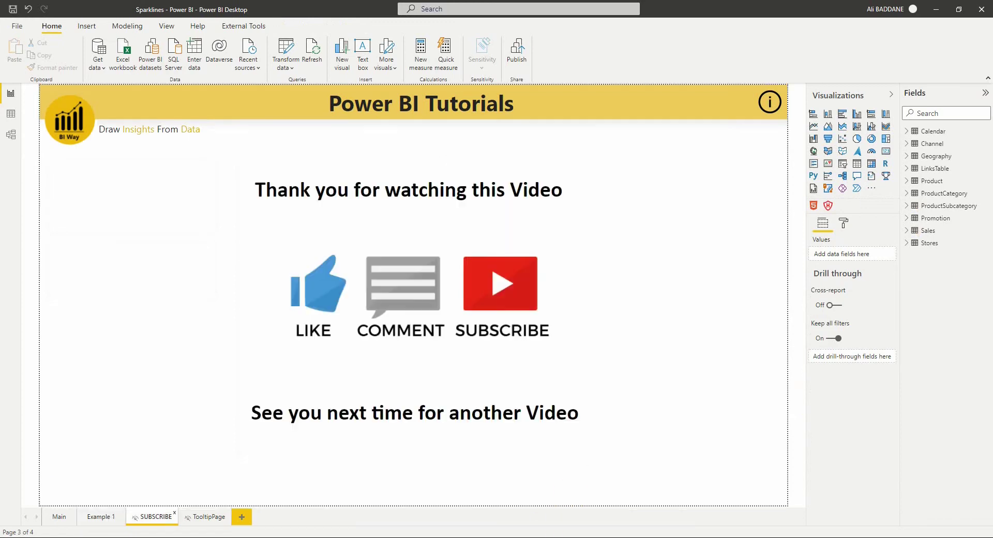